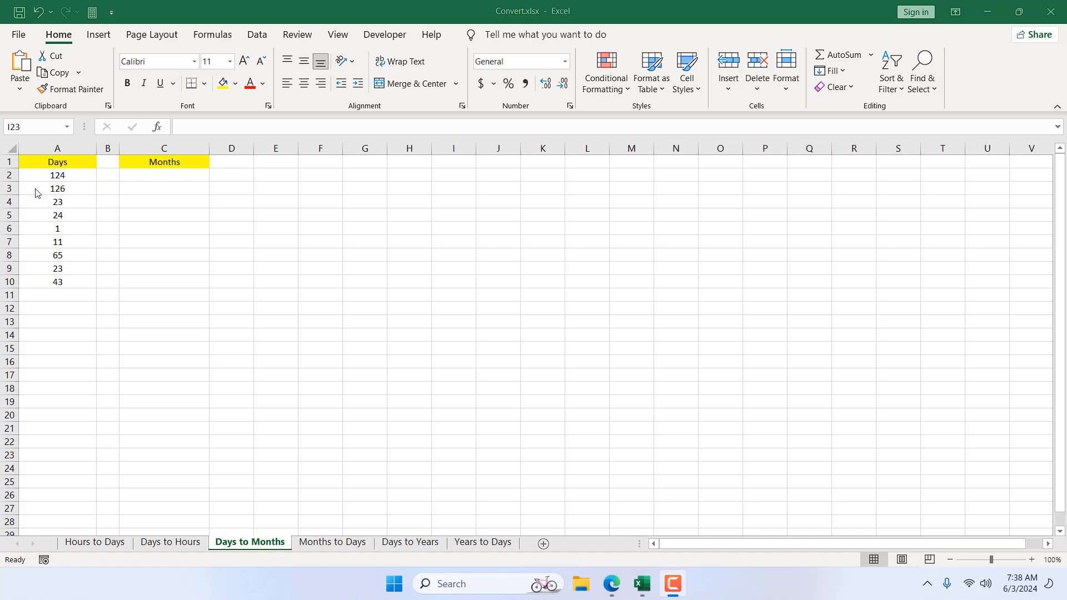
Select the Days column on the Days to Months sheet
left_click(55, 149)
Enter the formula =A2/30 in Months cell C2
left_click(165, 148)
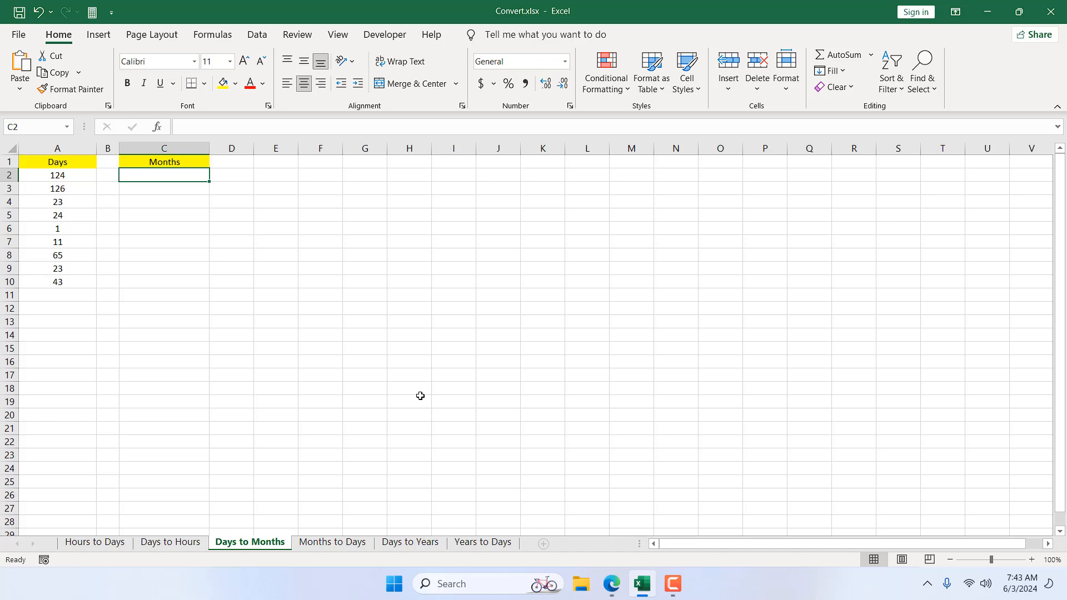
type("=")
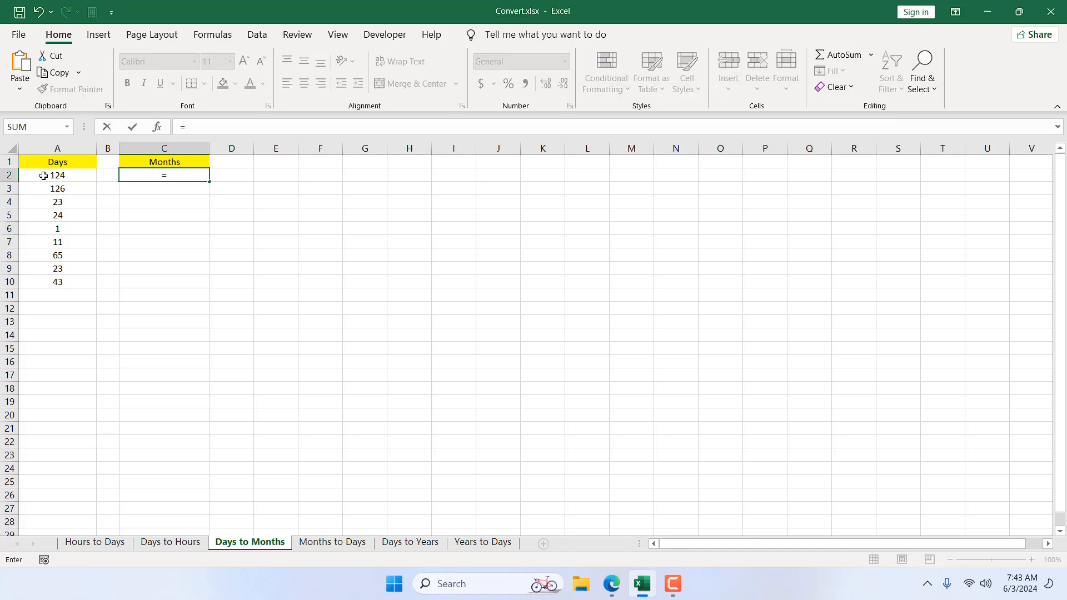
left_click(43, 177)
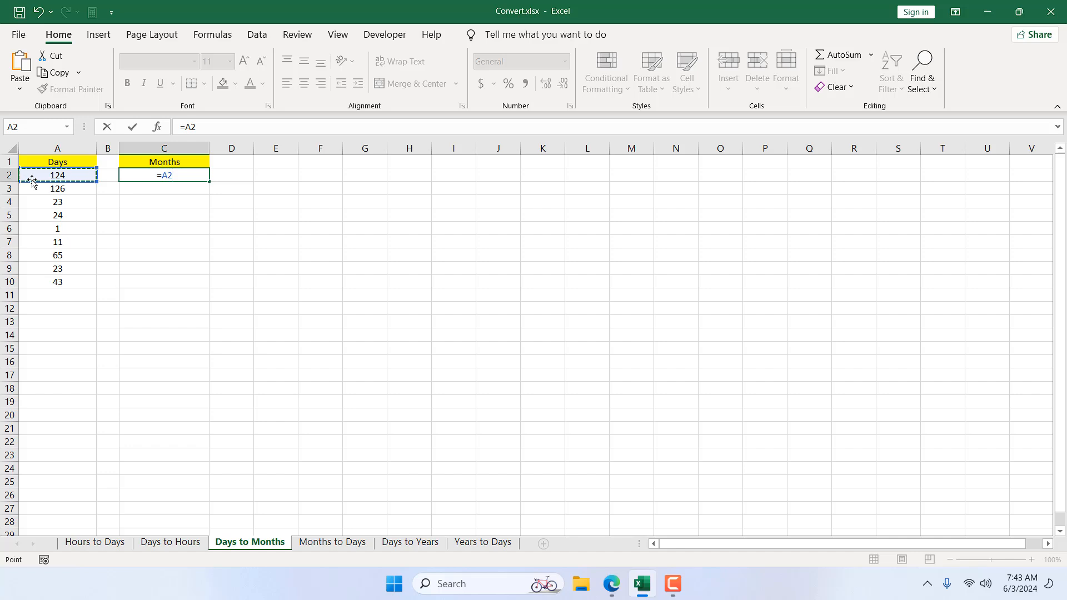
type("/30")
key("Return")
Fill the =A2/30 formula from C2 down through row 10
left_click(164, 176)
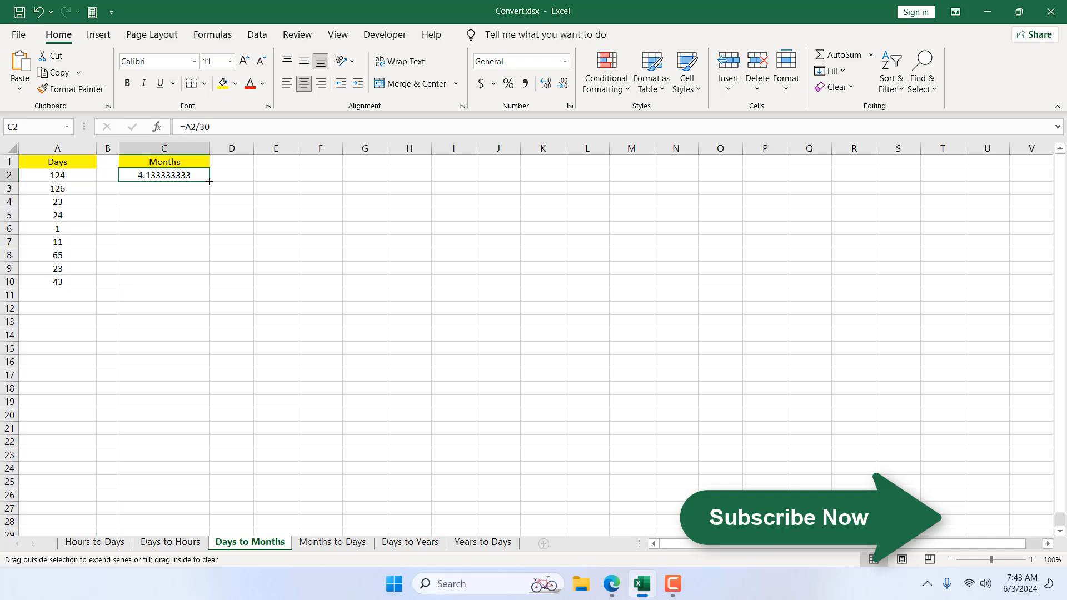
left_click_drag(209, 181, 199, 291)
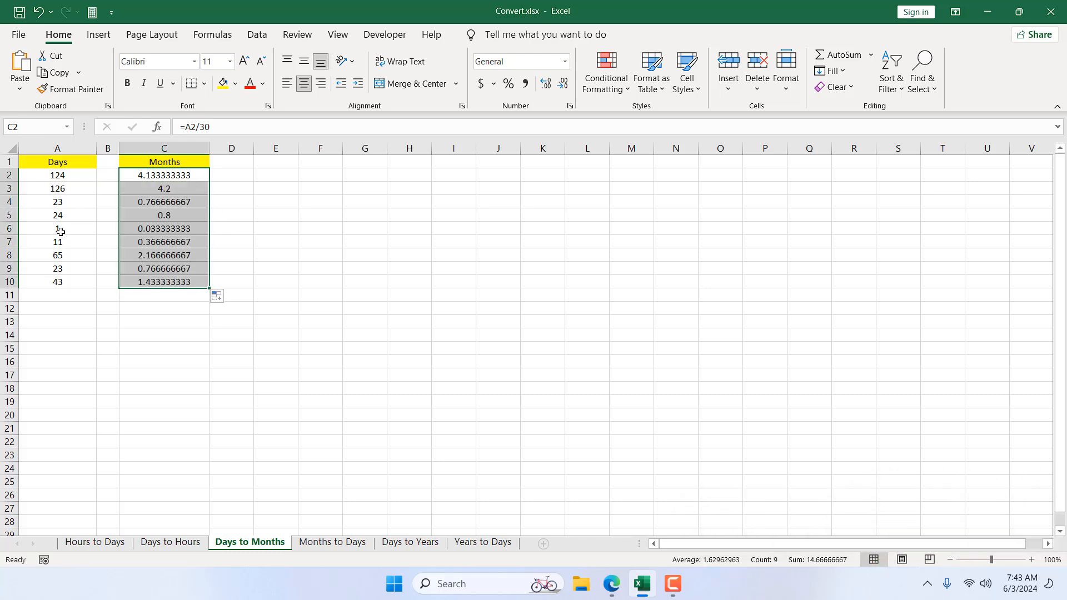
left_click(172, 281)
Change the day value in A6 to 30 so its month value reads 1
left_click(52, 232)
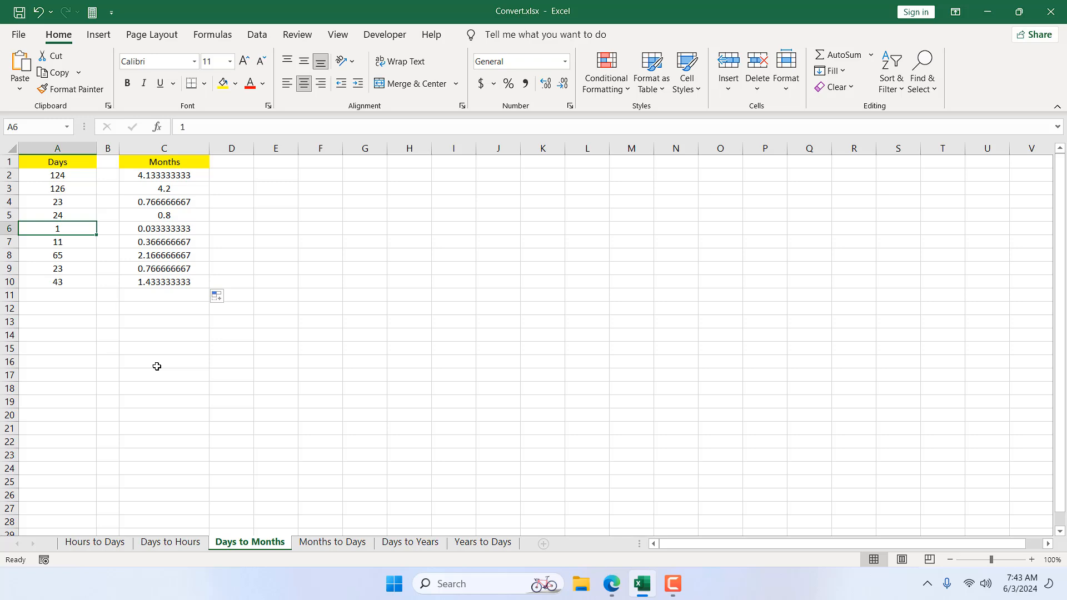
type("30")
key("Return")
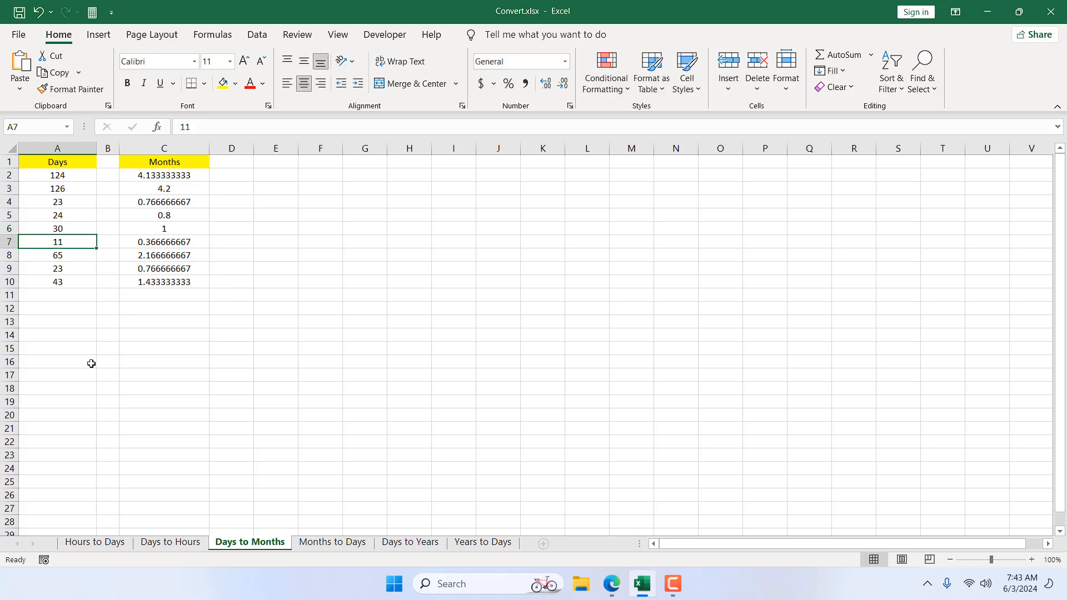
key("Up")
key("Down")
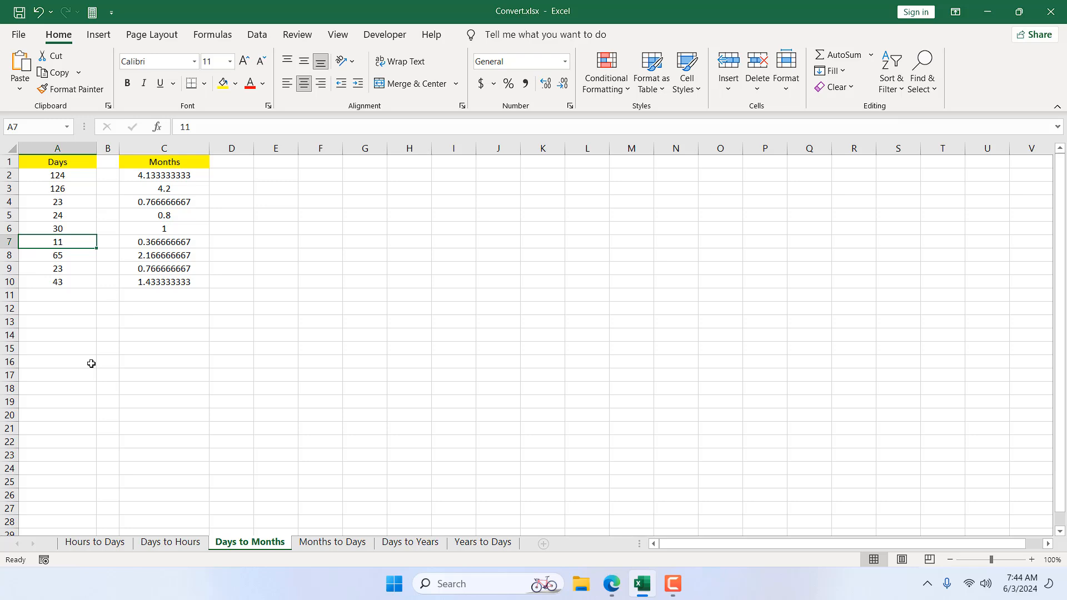